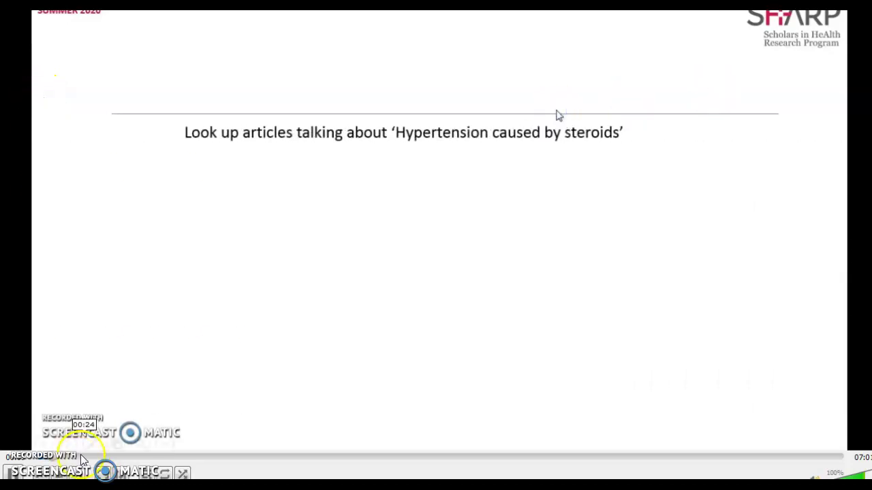
Switch from the task slide to PubMed's 35,438 results for steroids AND hypertension.
left_click(89, 463)
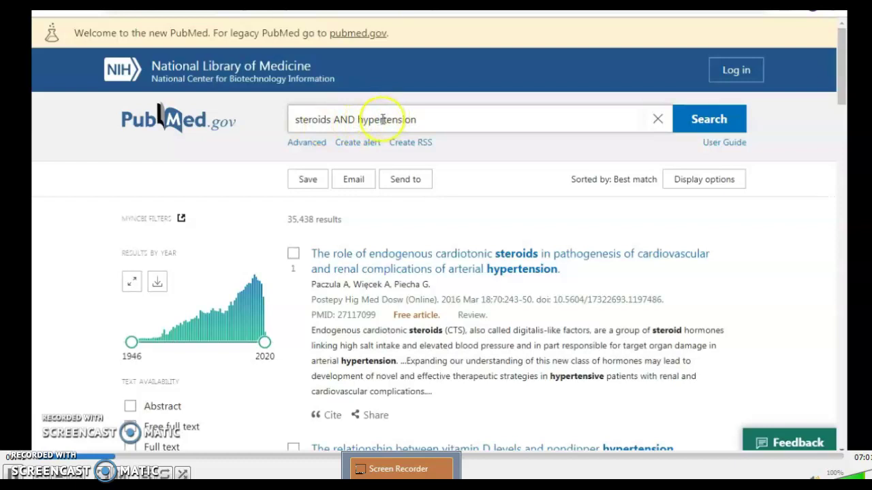
Open Advanced search and expand the details of history search #27.
left_click(307, 146)
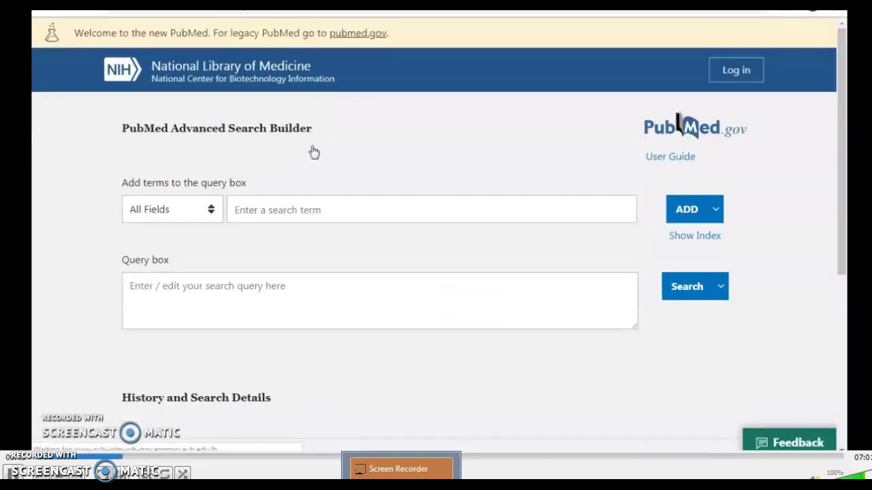
scroll(311, 165, "down", 3)
left_click(239, 262)
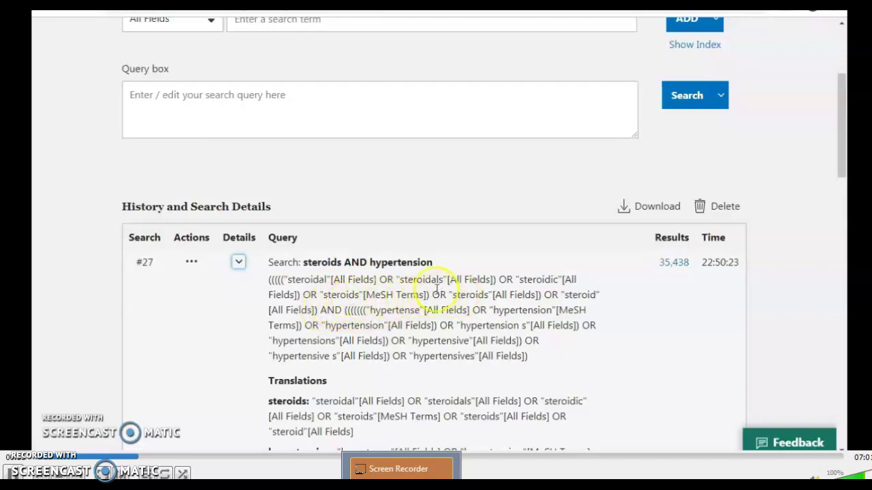
Highlight the steroids and hypertension MeSH Terms and All Fields parts of the translation.
left_click_drag(425, 279, 521, 279)
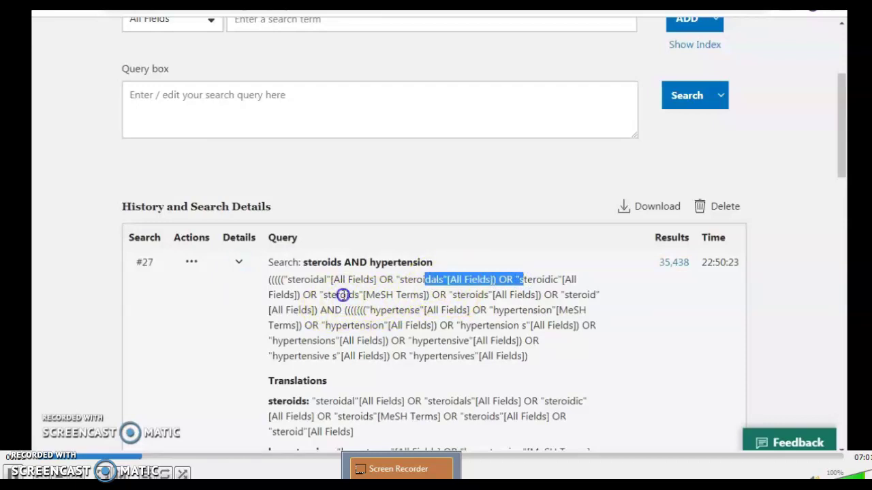
left_click_drag(339, 295, 424, 295)
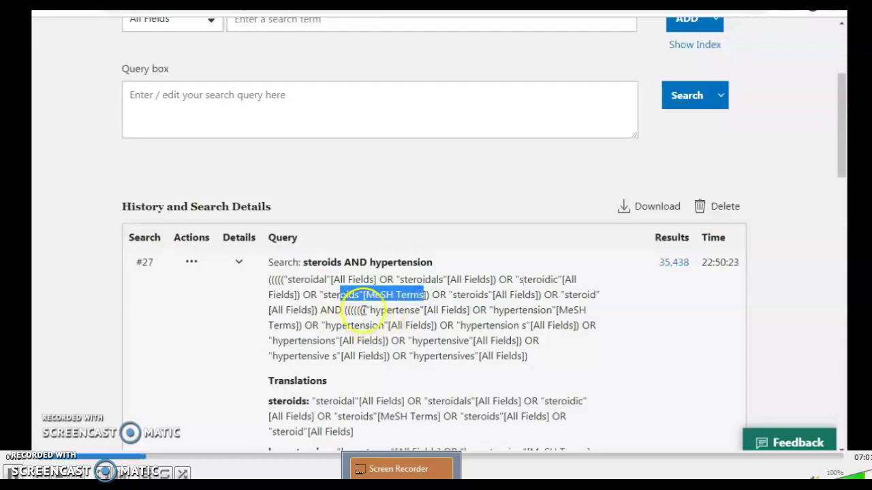
left_click_drag(365, 310, 590, 312)
left_click(502, 306)
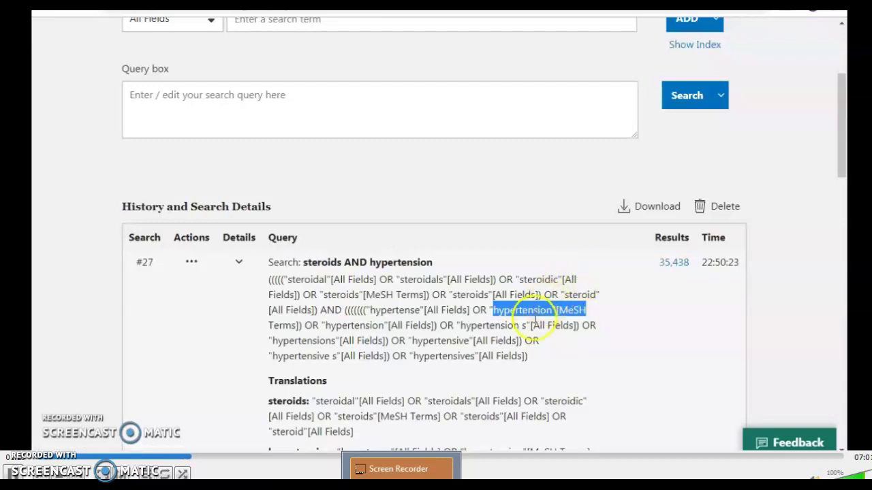
Check the task slide, then go back via the results to PubMed's home page resources.
key("alt+Tab")
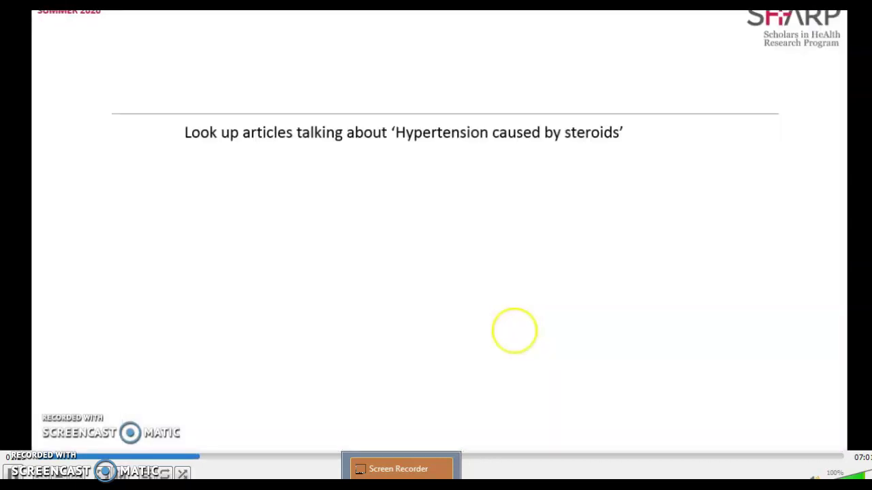
key("alt+Tab")
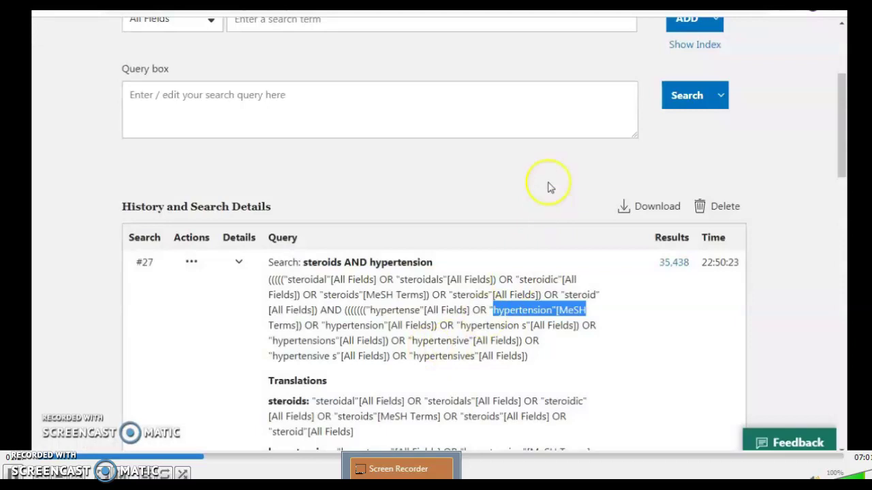
scroll(504, 218, "up", 2)
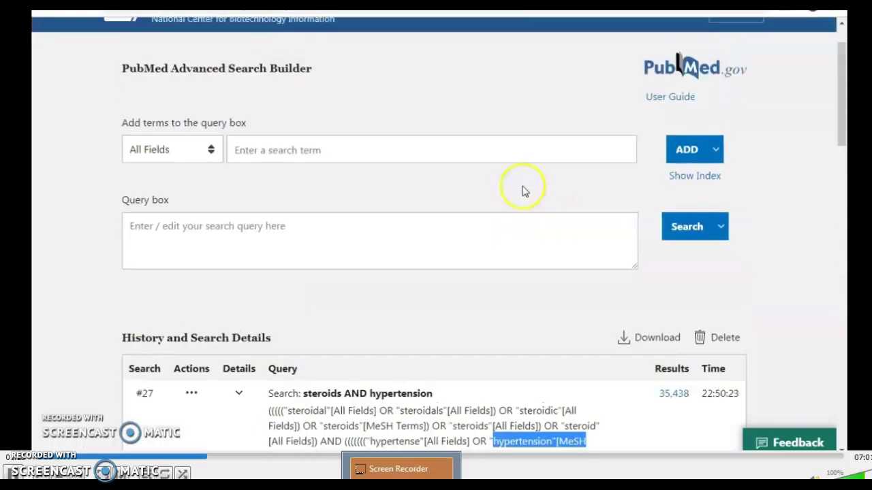
scroll(521, 189, "up", 1)
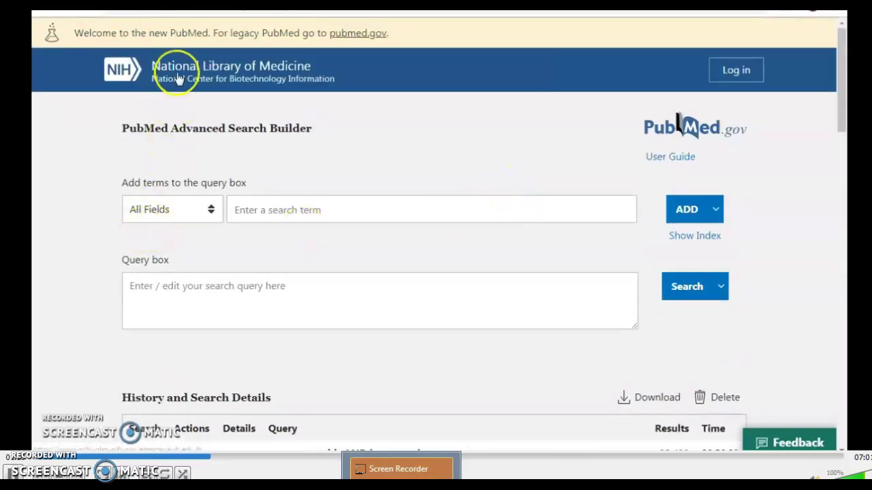
left_click(48, 12)
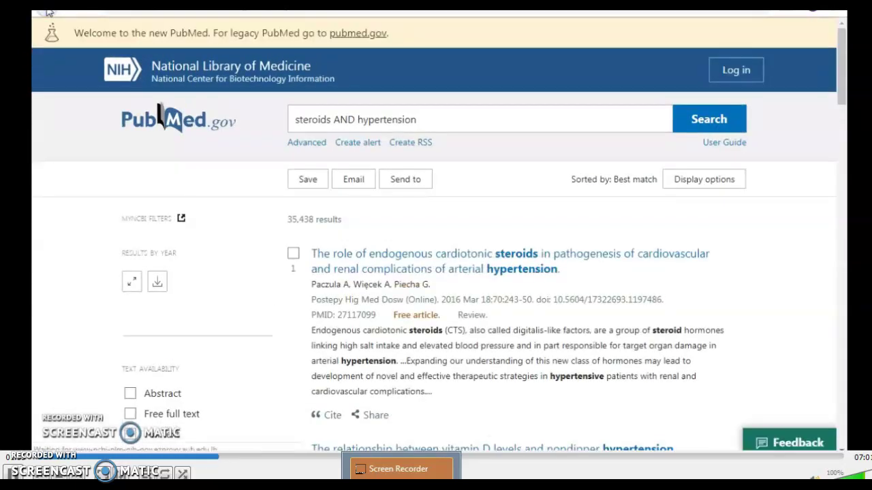
left_click(54, 21)
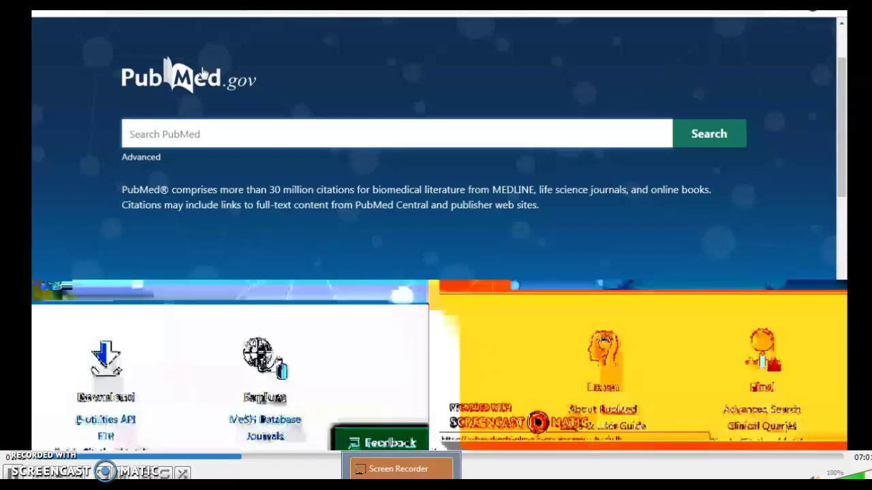
scroll(307, 129, "down", 1)
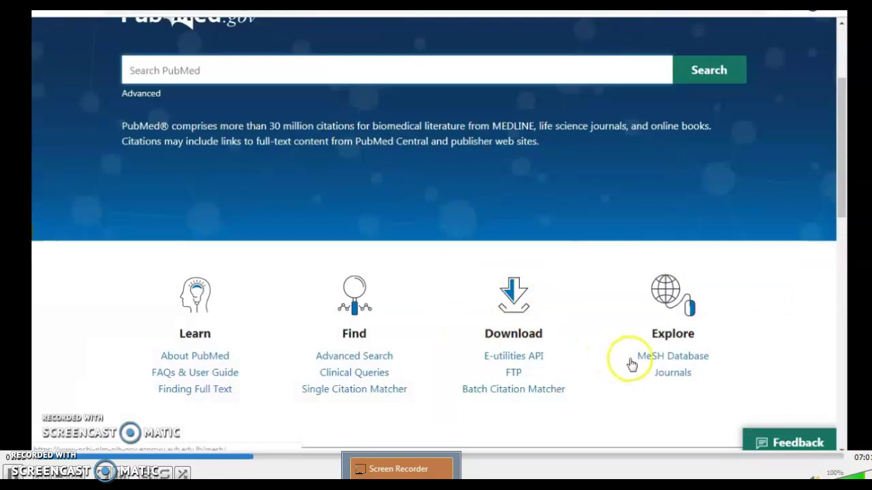
Search the MeSH Database for 'steroid', listing 139 headings led by Steroids.
left_click(644, 361)
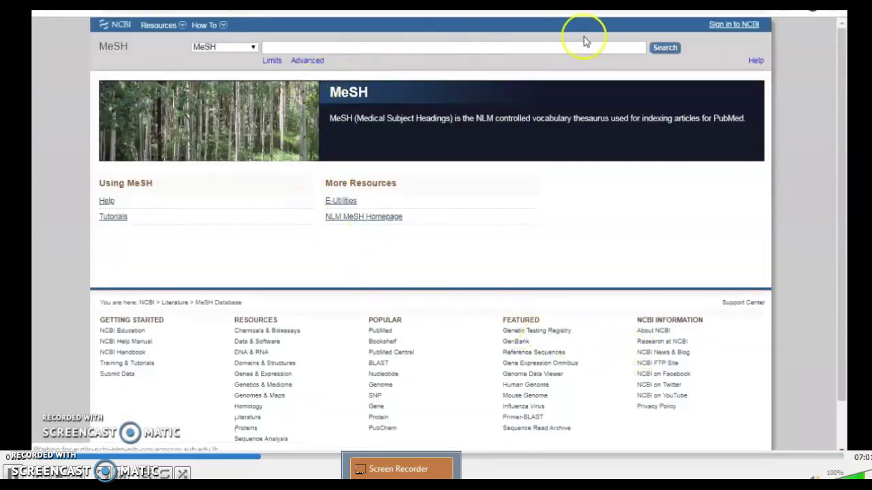
type("ste")
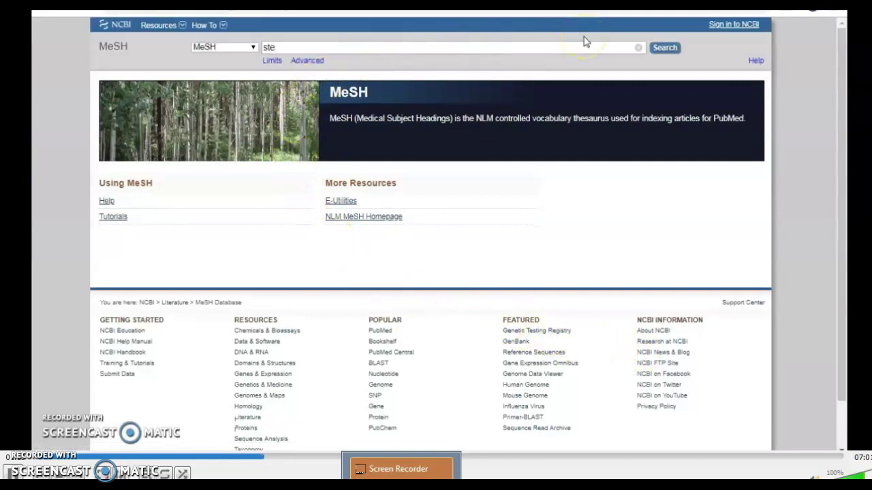
type("roid")
key("Return")
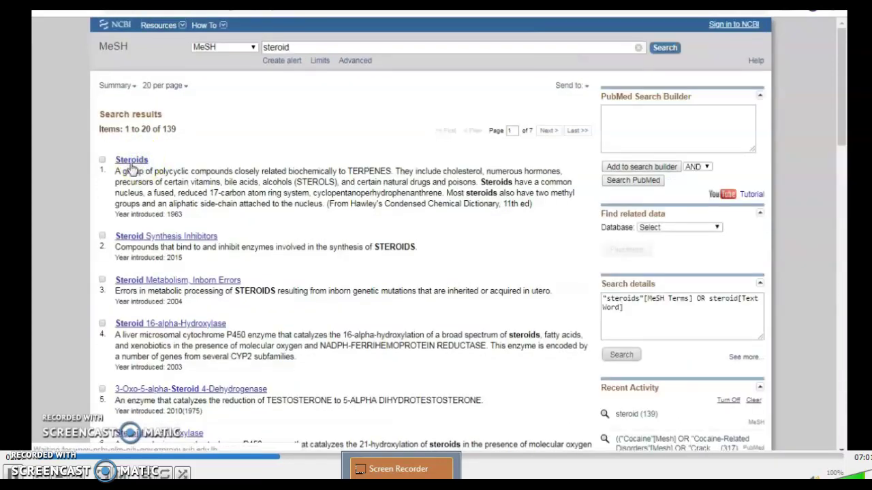
Add Steroids with adverse effects, toxicity and poisoning subheadings to the PubMed search builder.
left_click(126, 161)
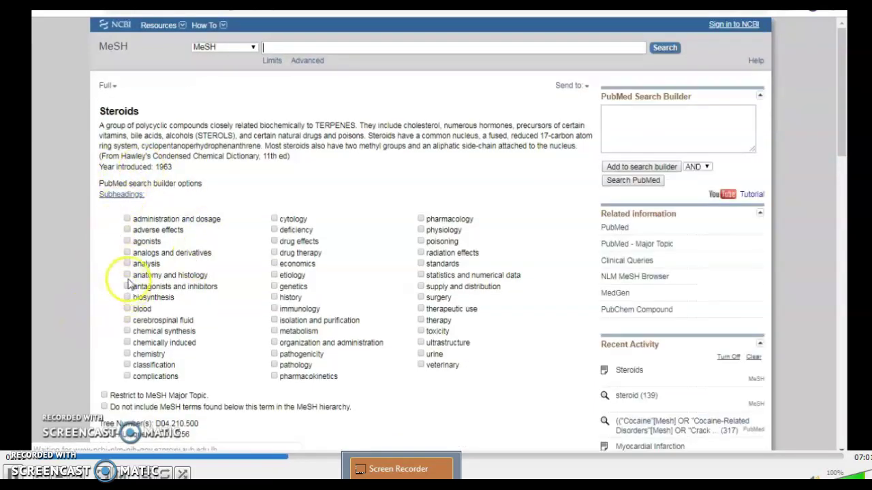
left_click(127, 230)
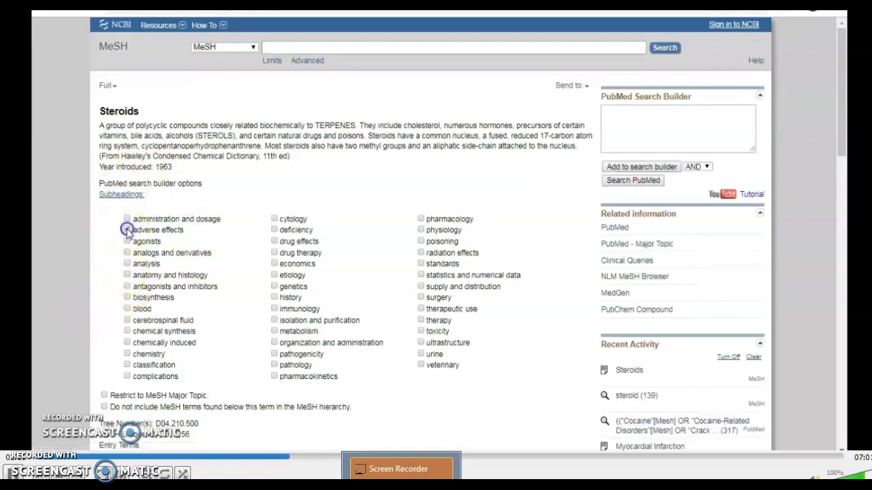
left_click(421, 331)
left_click(420, 241)
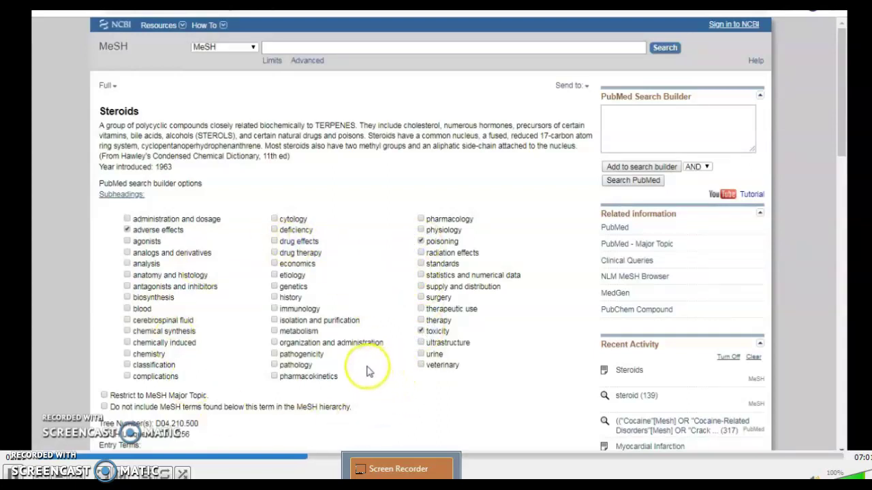
left_click(631, 170)
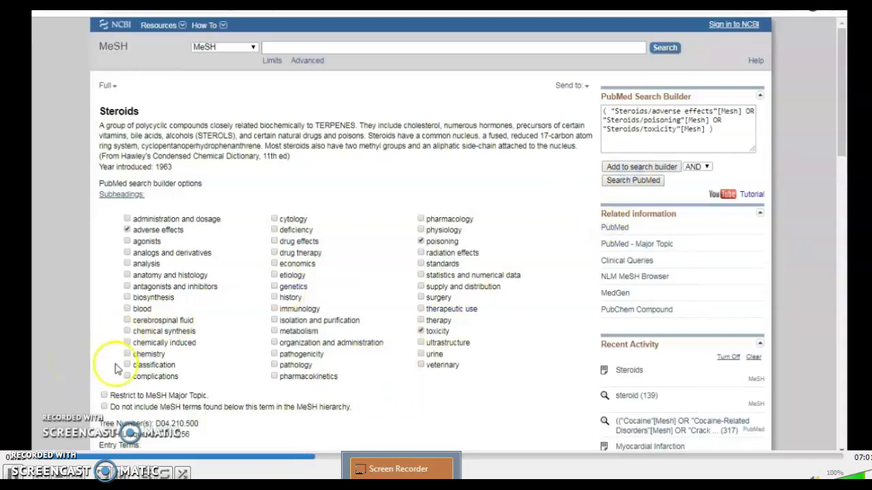
left_click(389, 51)
type("hypertension")
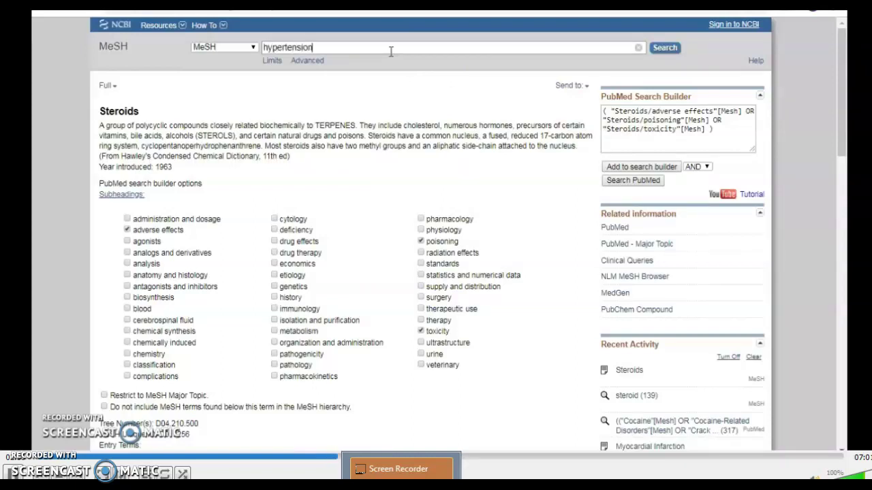
Look up hypertension and AND its chemically induced subheading into the search builder.
key("Return")
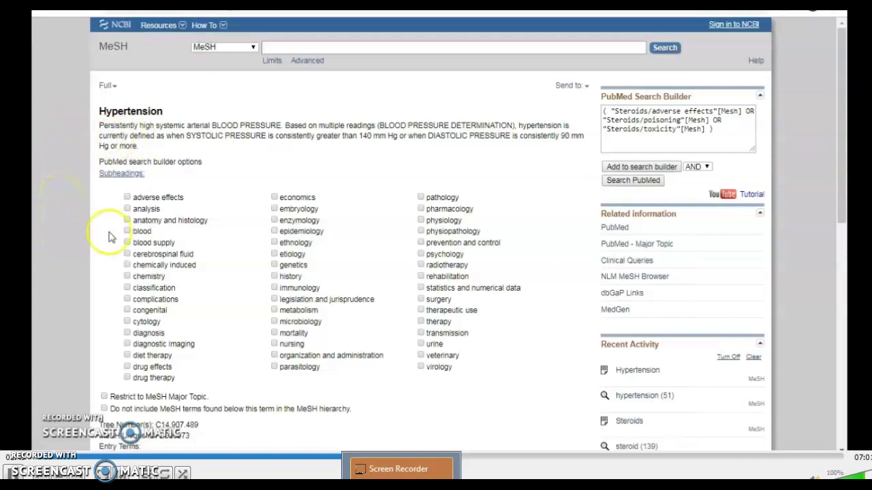
left_click(127, 265)
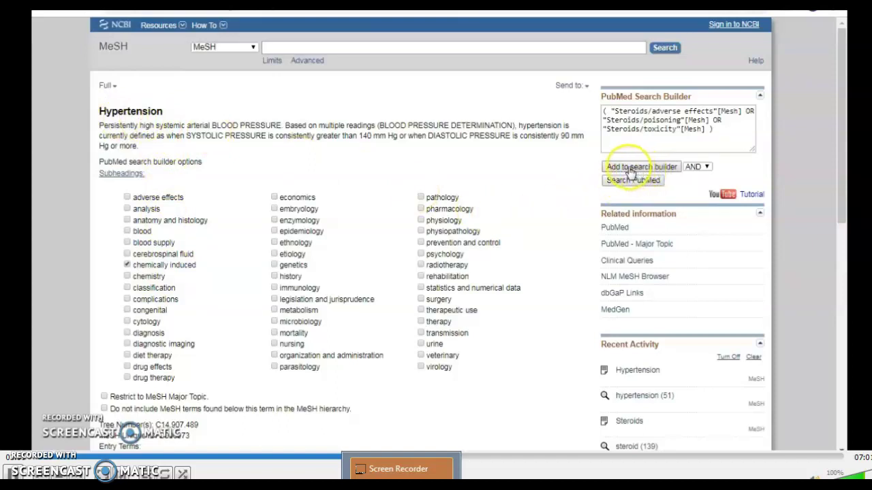
left_click(605, 182)
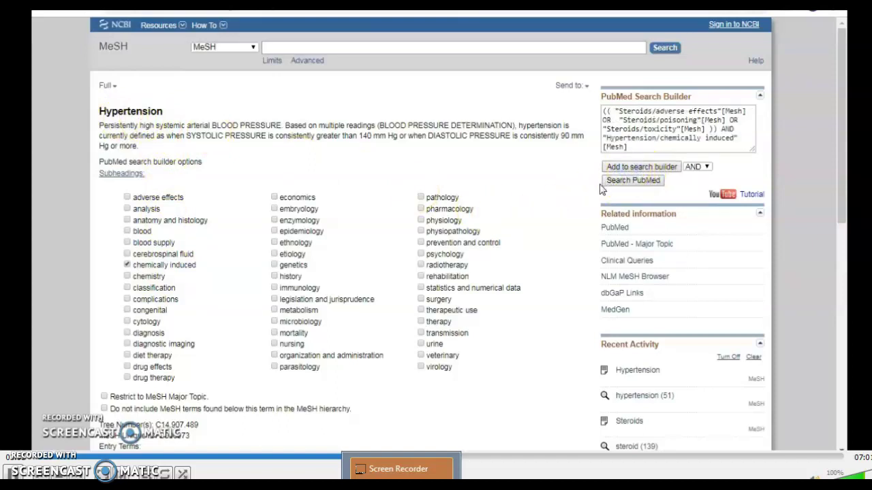
left_click_drag(601, 189, 623, 158)
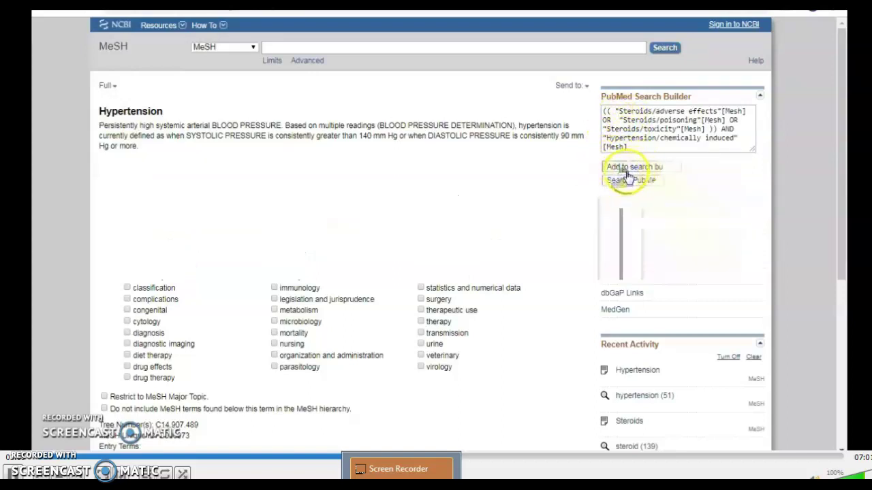
Run the combined query (571 results), then strip its subheadings to leave Steroids[Mesh] AND Hypertension[Mesh].
left_click(625, 181)
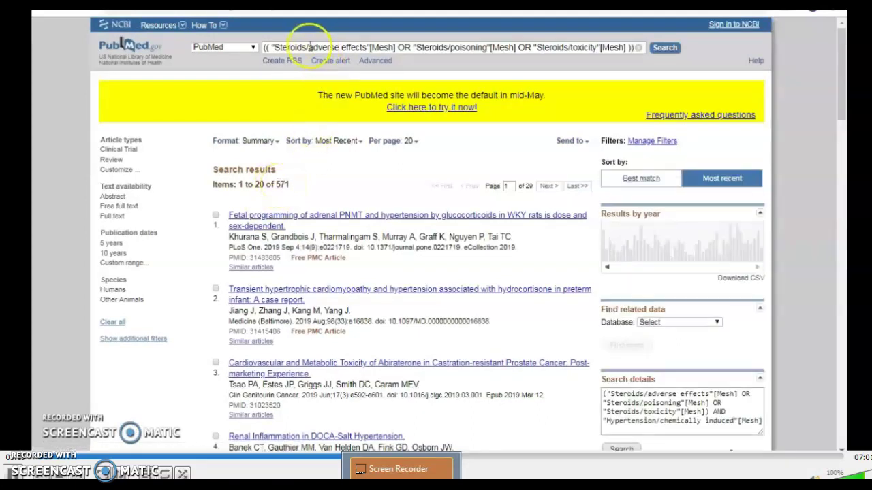
left_click_drag(307, 48, 549, 60)
key("BackSpace")
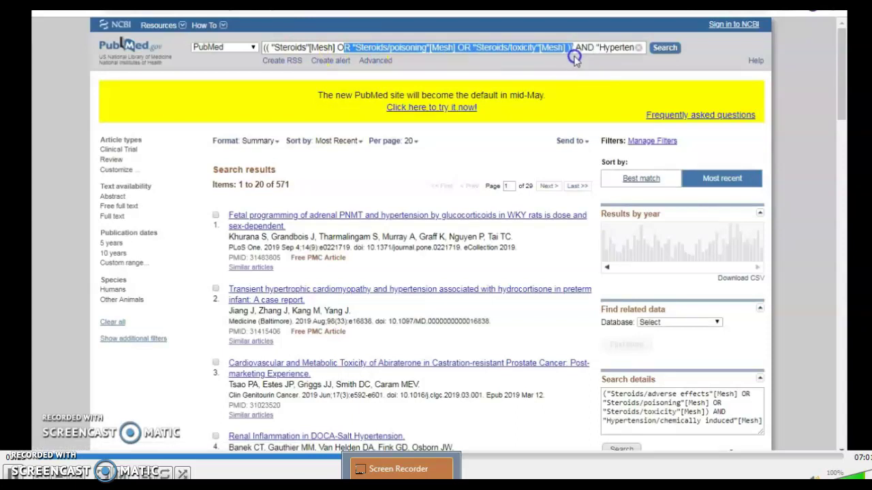
key("BackSpace")
key("BackSpace")
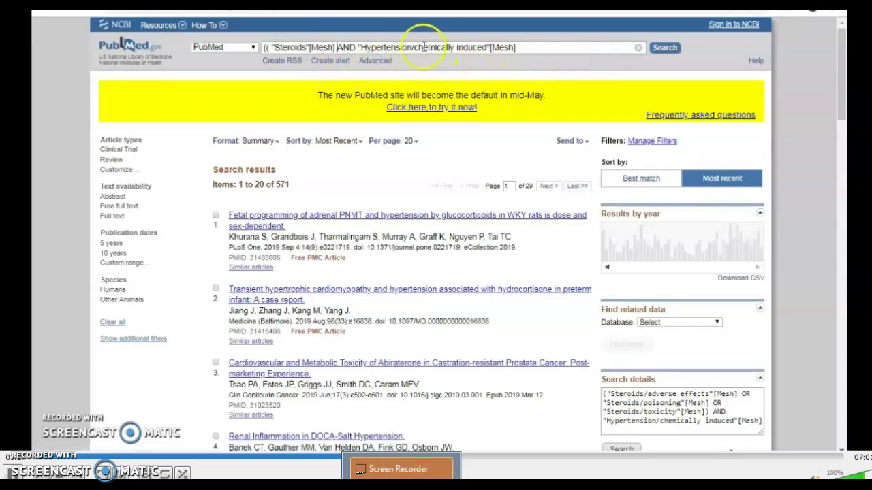
left_click_drag(412, 47, 487, 47)
key("BackSpace")
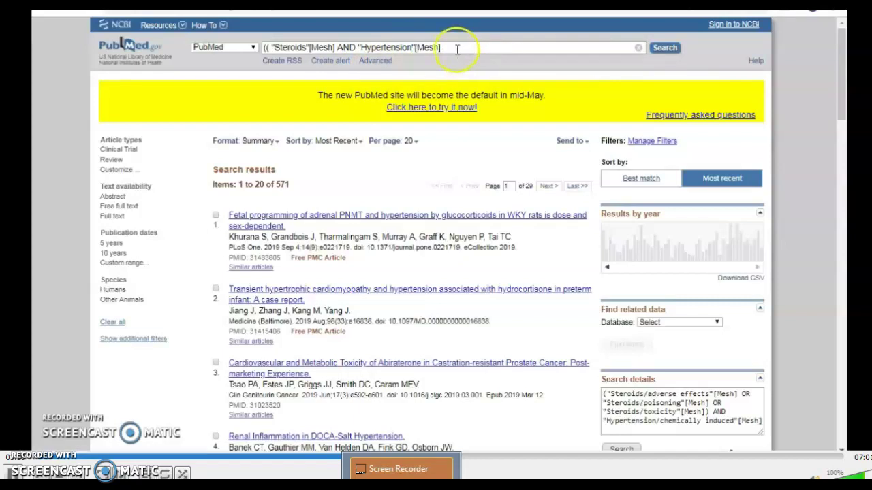
left_click(271, 47)
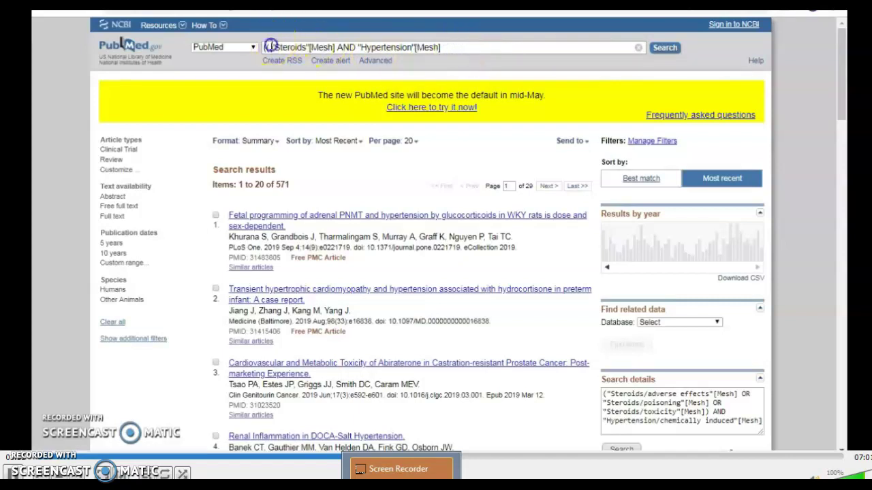
Remove the leading parenthesis and rerun Steroids[Mesh] AND Hypertension[Mesh], getting 19,478 results.
key("BackSpace")
key("BackSpace")
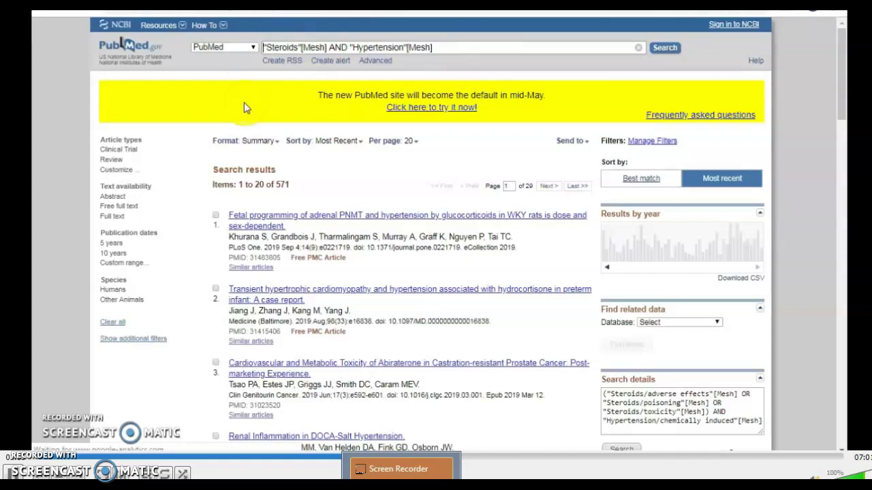
key("Return")
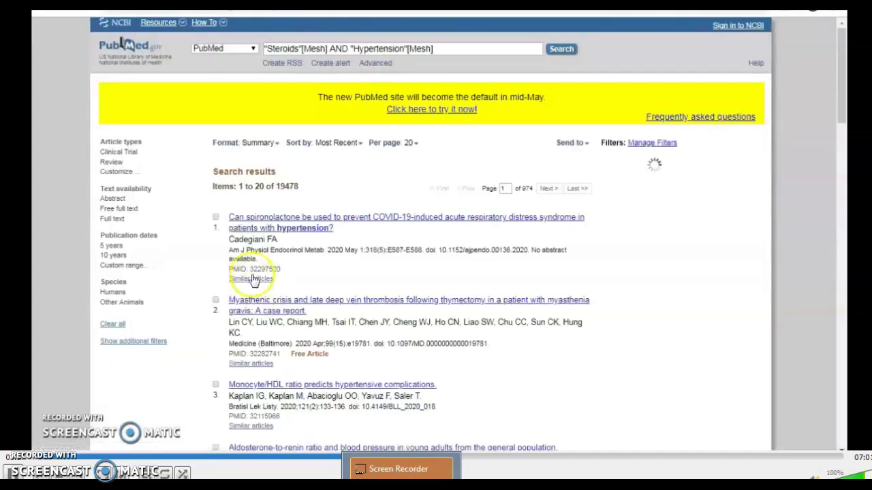